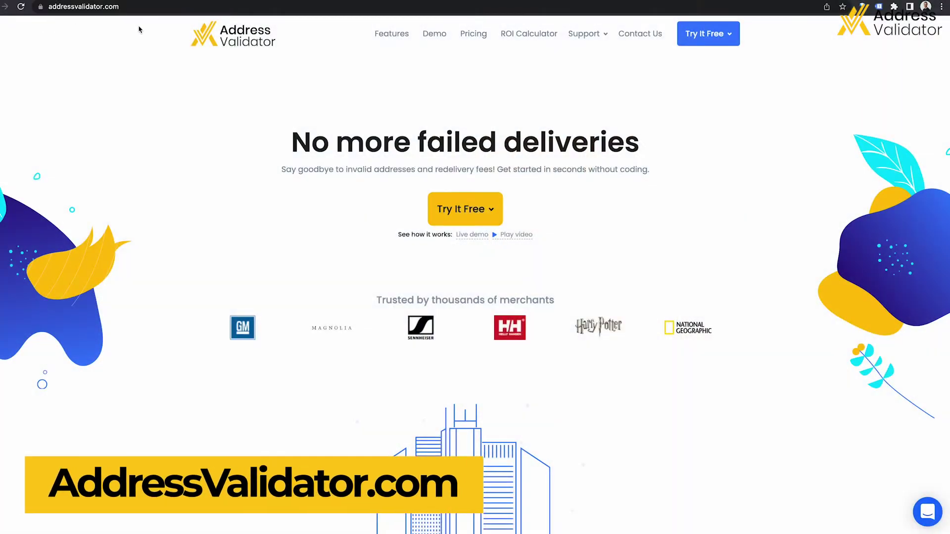
# Step: Open the AppHub support chat from the bottom-right chat bubble
pyautogui.click(929, 518)
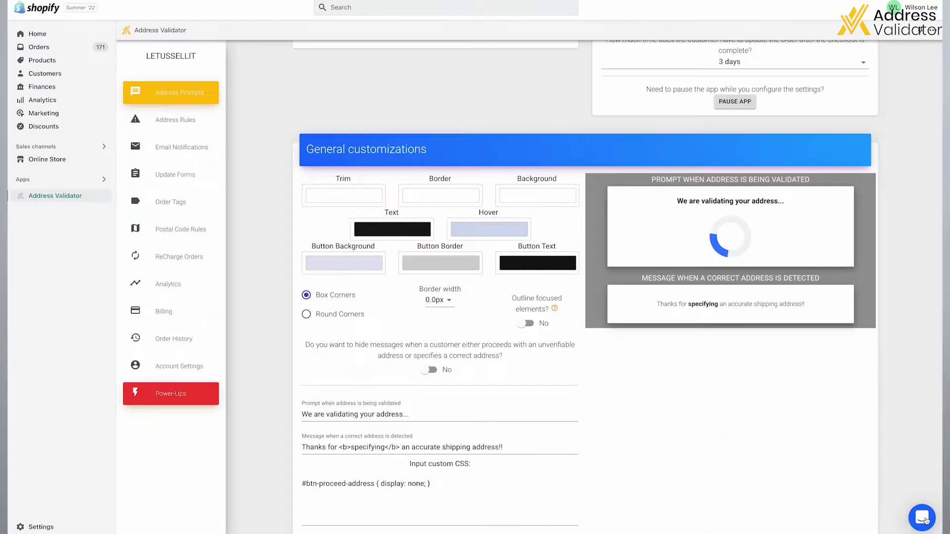
pyautogui.click(926, 521)
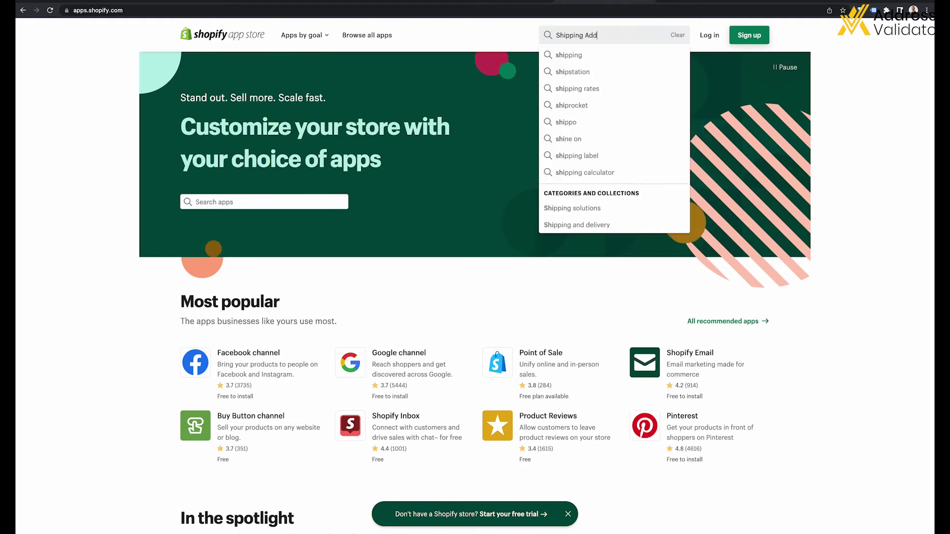
# Step: Search the App Store for 'Shipping Address Validator' and list the results
pyautogui.write('ress Validator')
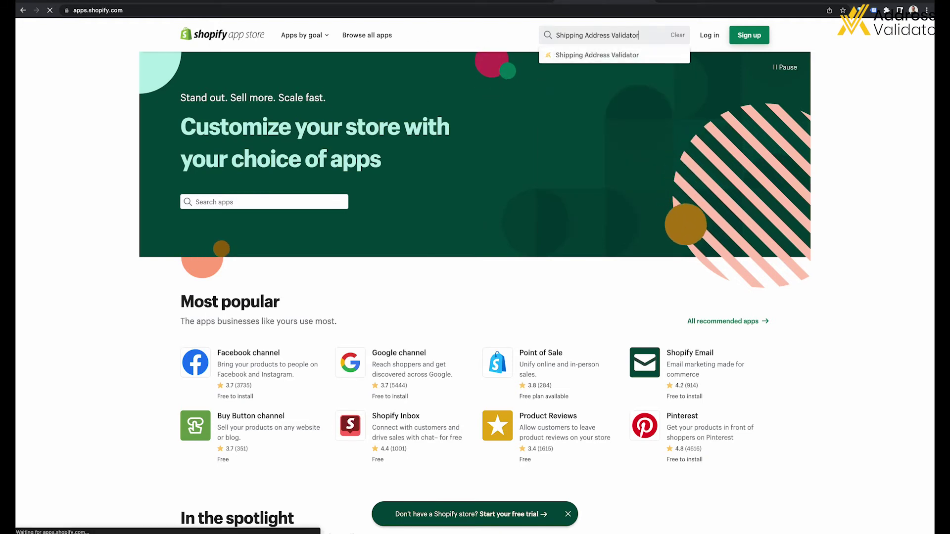
pyautogui.press('Return')
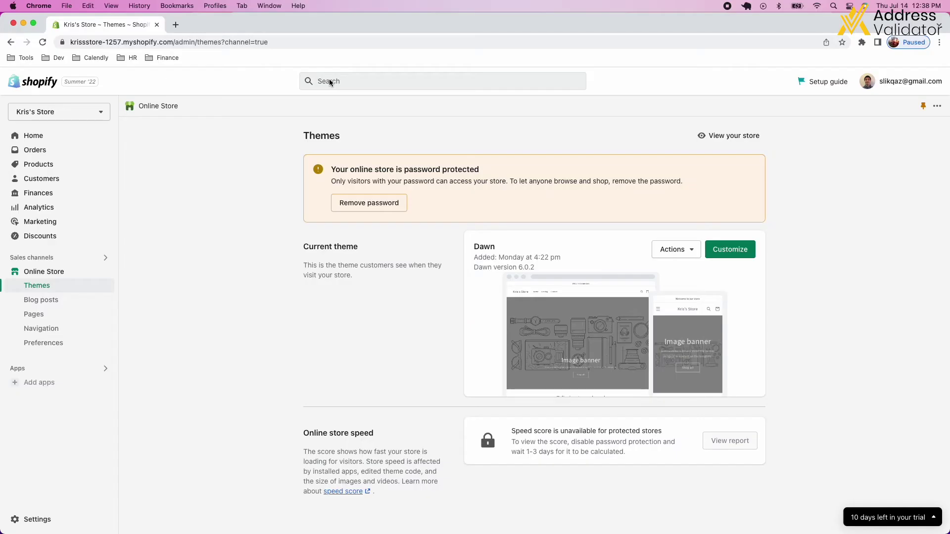
pyautogui.click(329, 80)
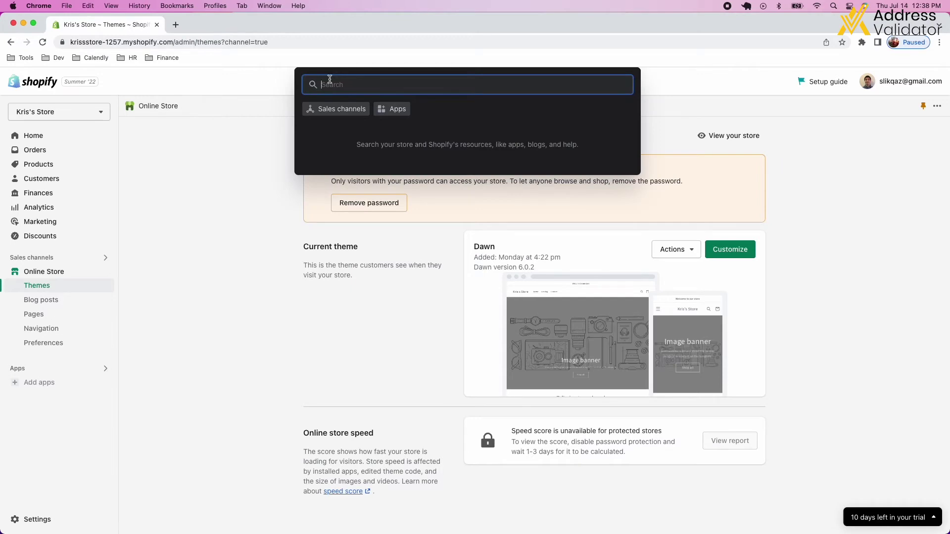
# Step: Limit the admin search to Apps and search for 'shi'
pyautogui.click(381, 109)
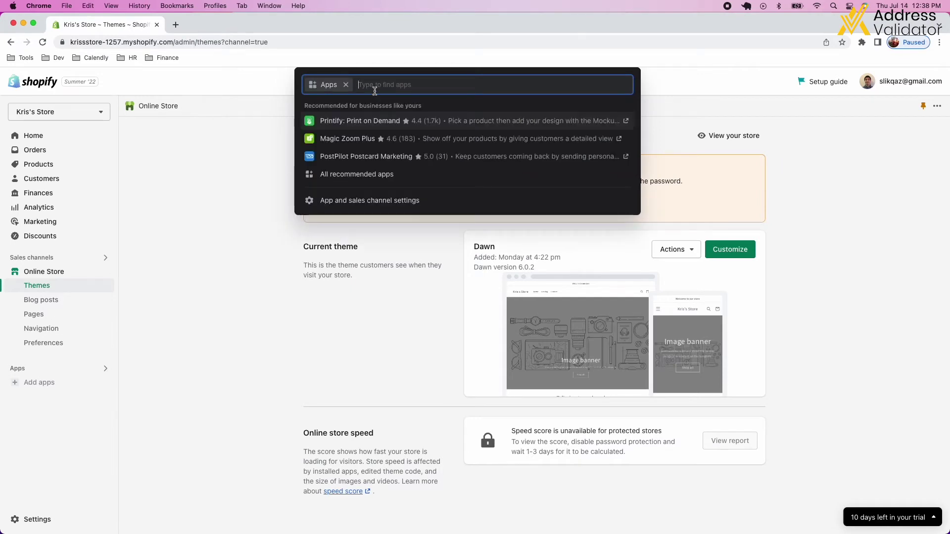
pyautogui.write('shi')
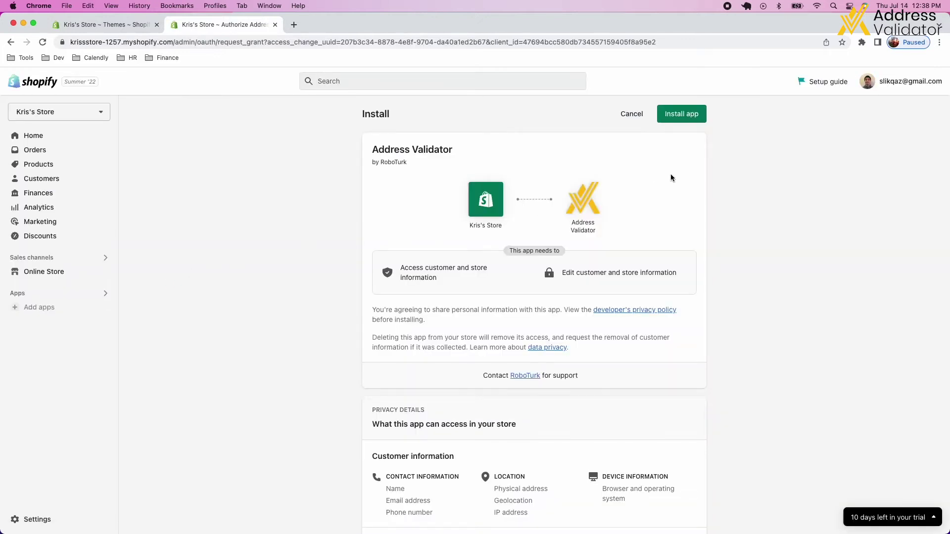
# Step: Install RoboTurk's Address Validator and approve its usage-based subscription charge
pyautogui.click(688, 117)
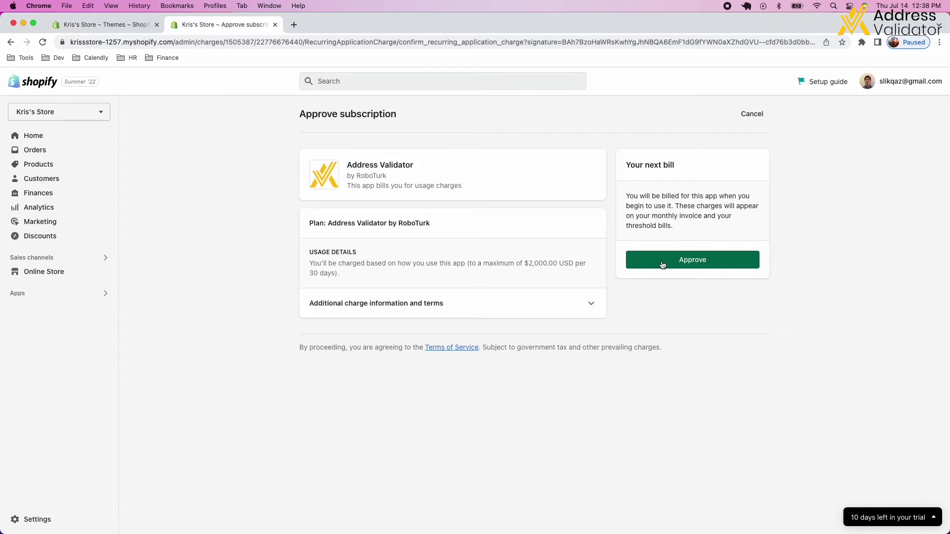
pyautogui.click(662, 262)
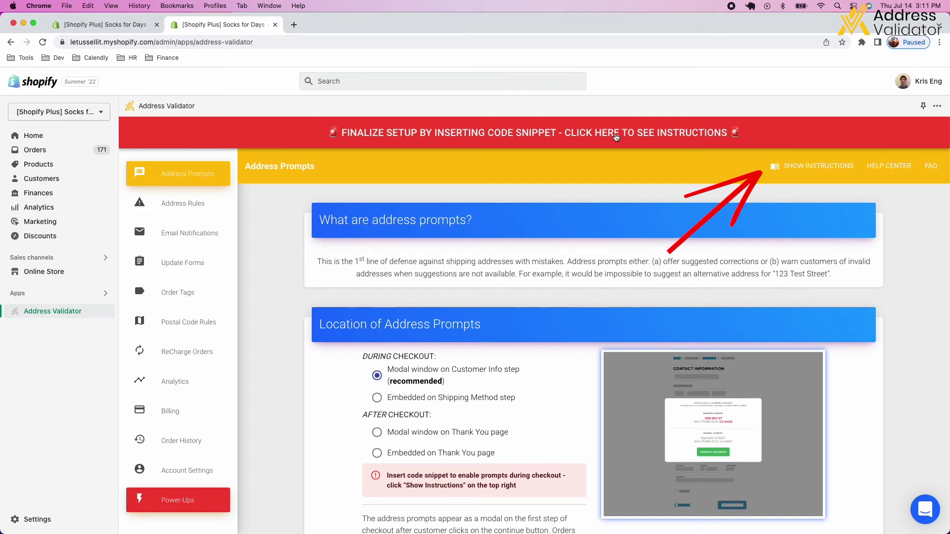
# Step: Page through the snippet setup wizard from Edit Code to the final Insert Snippet step
pyautogui.click(616, 137)
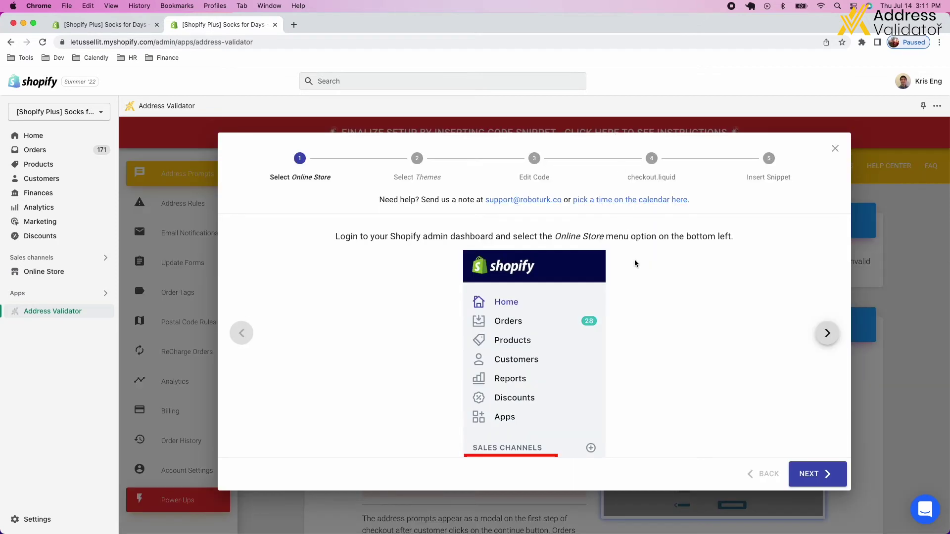
pyautogui.scroll(-3, 636, 265)
pyautogui.click(822, 275)
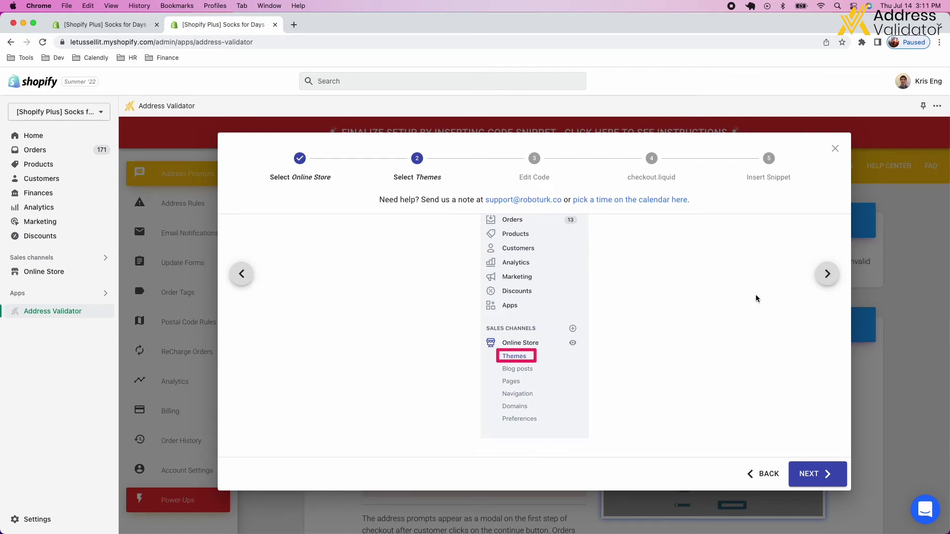
pyautogui.click(824, 275)
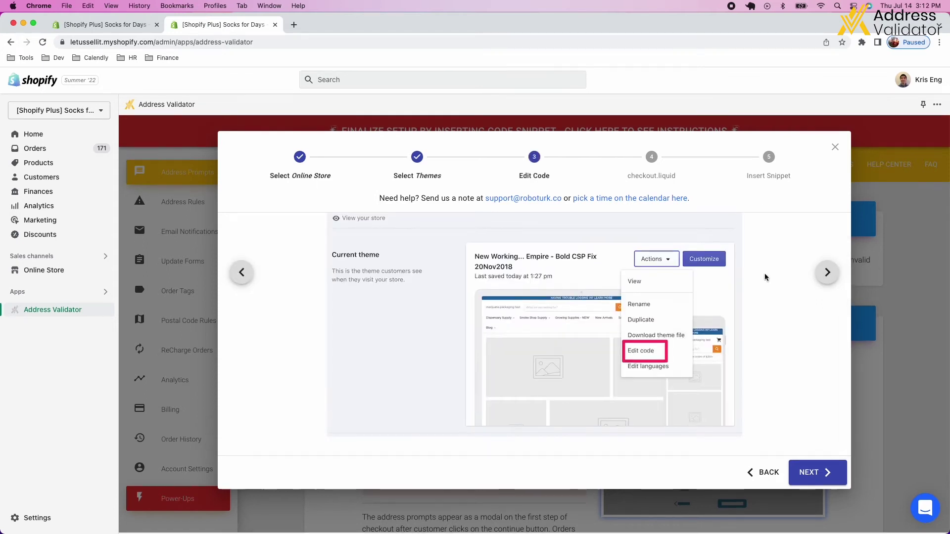
pyautogui.click(826, 275)
pyautogui.scroll(5, 808, 263)
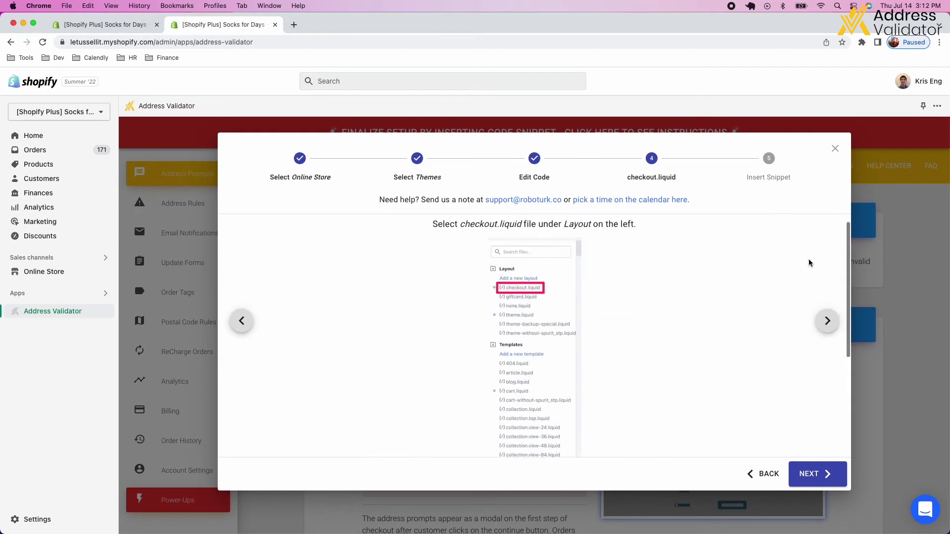
pyautogui.click(827, 329)
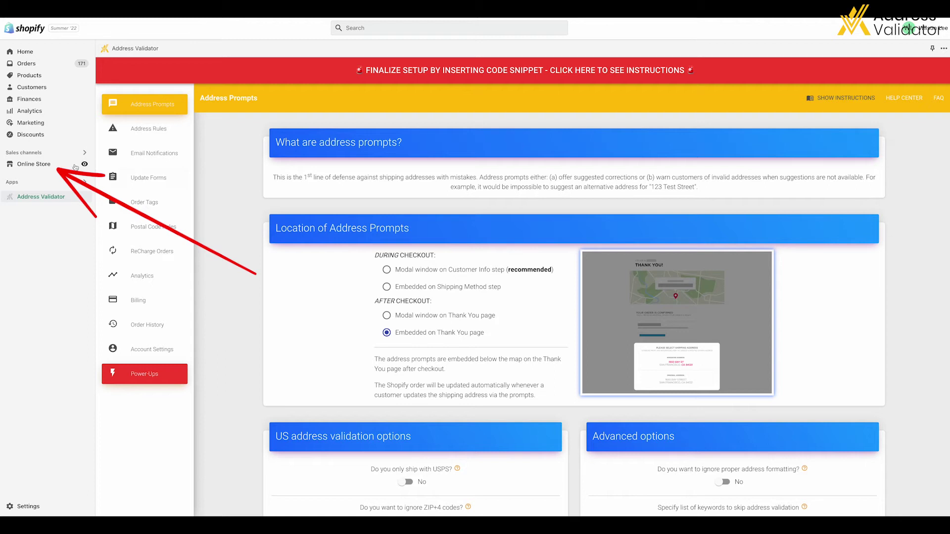
# Step: Open the Debut theme's code editor via Online Store > Themes > Actions > Edit code
pyautogui.click(47, 169)
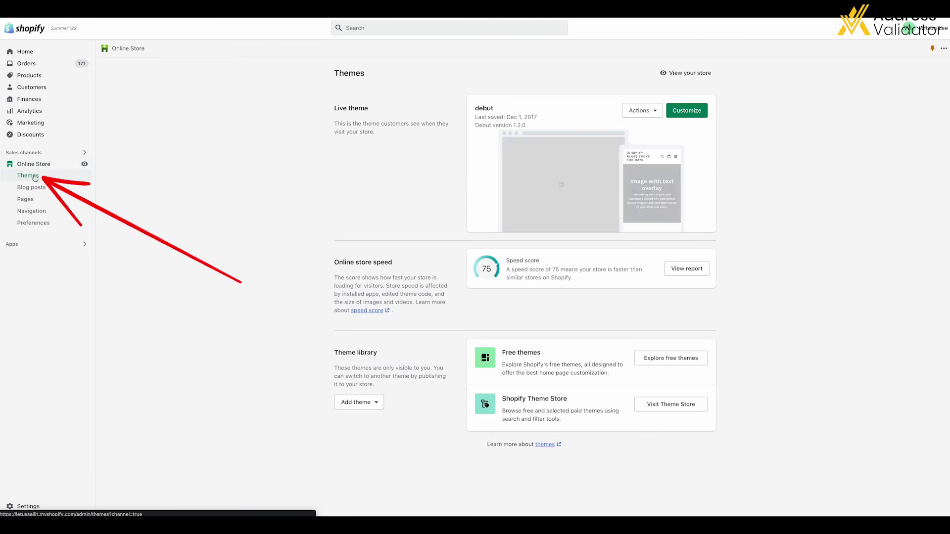
pyautogui.click(34, 176)
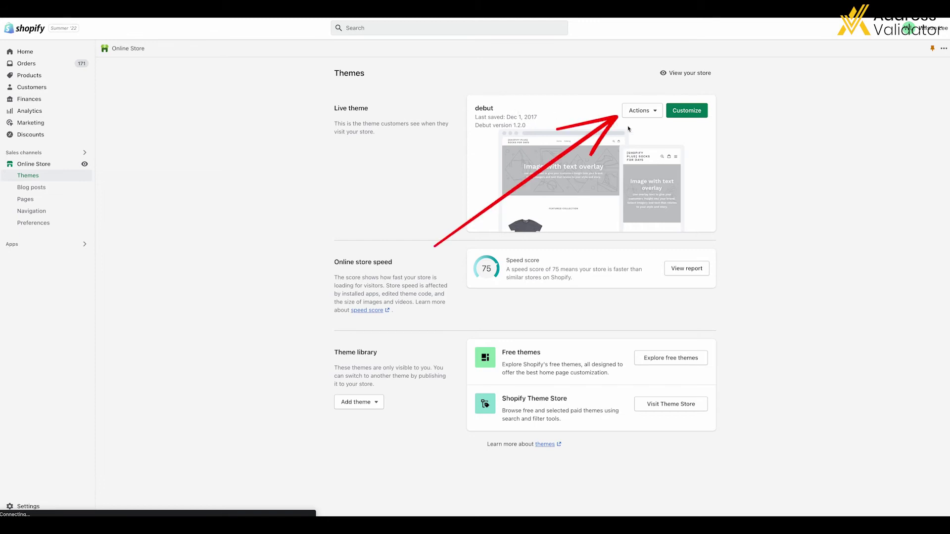
pyautogui.click(655, 115)
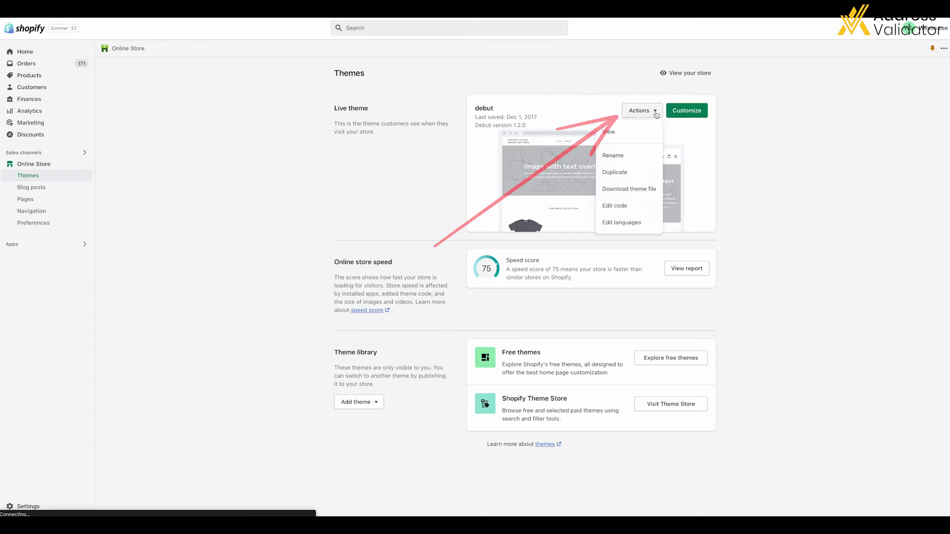
pyautogui.click(650, 203)
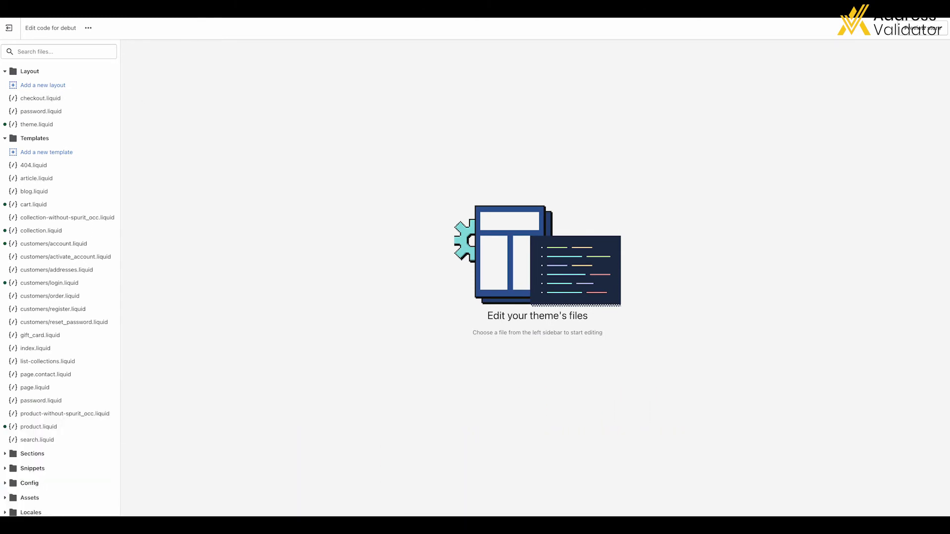
# Step: Add a new layout named 'AV-checkout' based on checkout.liquid
pyautogui.click(78, 84)
pyautogui.write('AV-checkout')
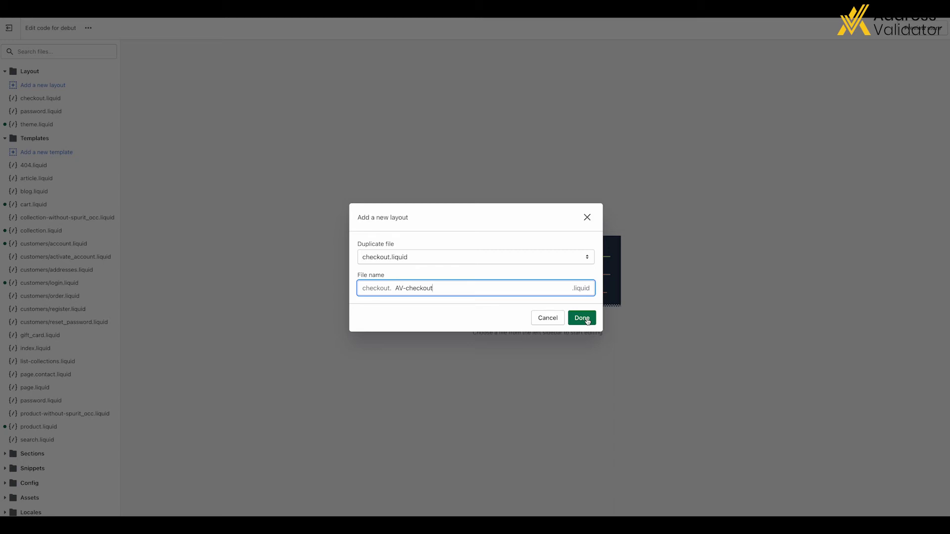
pyautogui.click(588, 321)
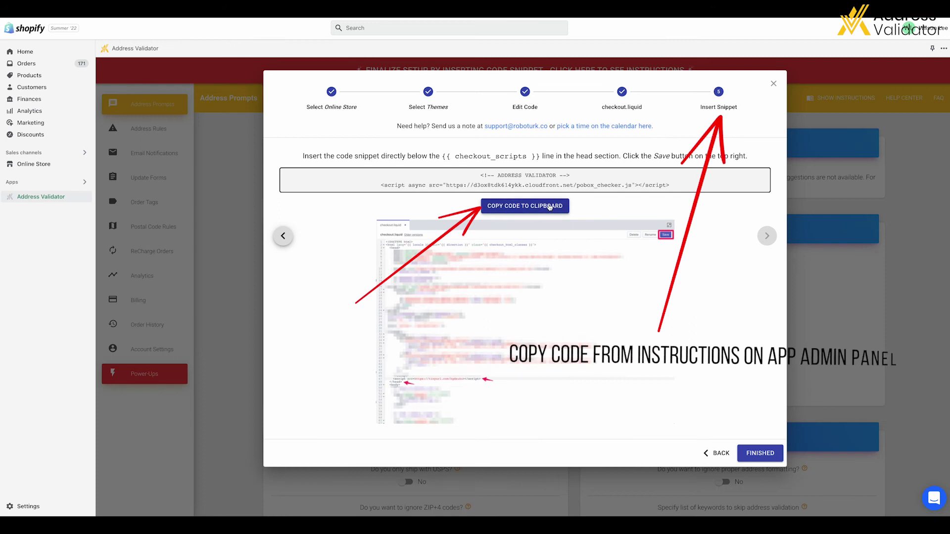
# Step: Copy the Address Validator snippet and paste it below {{ checkout_scripts }}
pyautogui.click(549, 207)
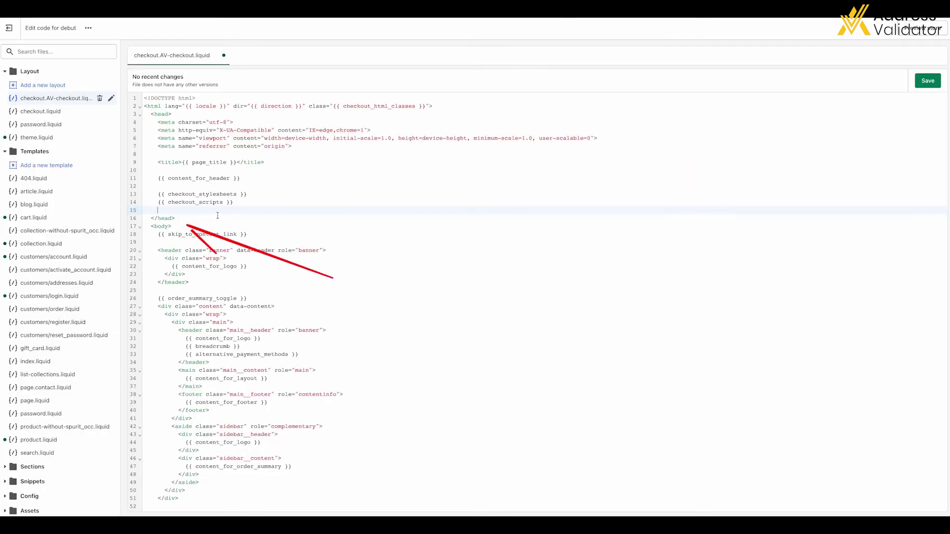
pyautogui.hotkey('ctrl', 'v')
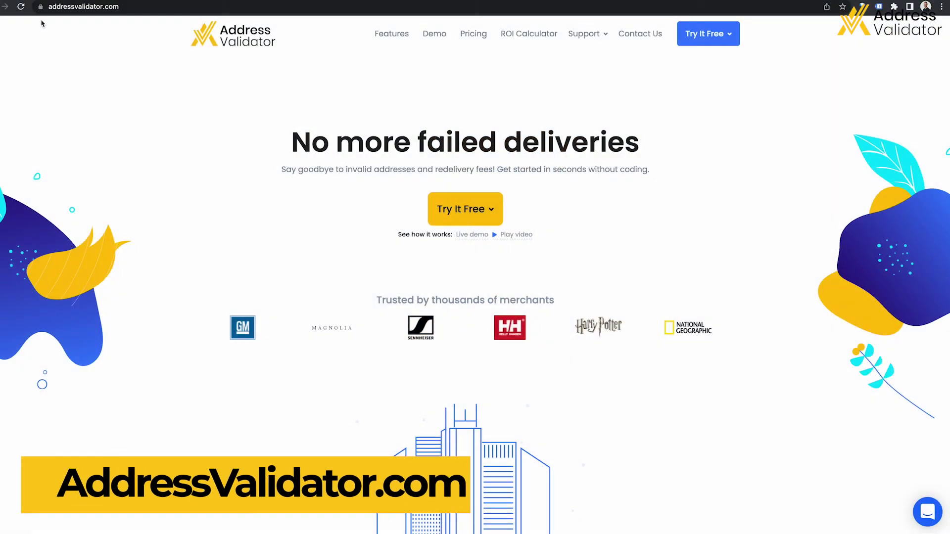
# Step: Open the AppHub chat from the bubble on addressvalidator.com
pyautogui.click(928, 515)
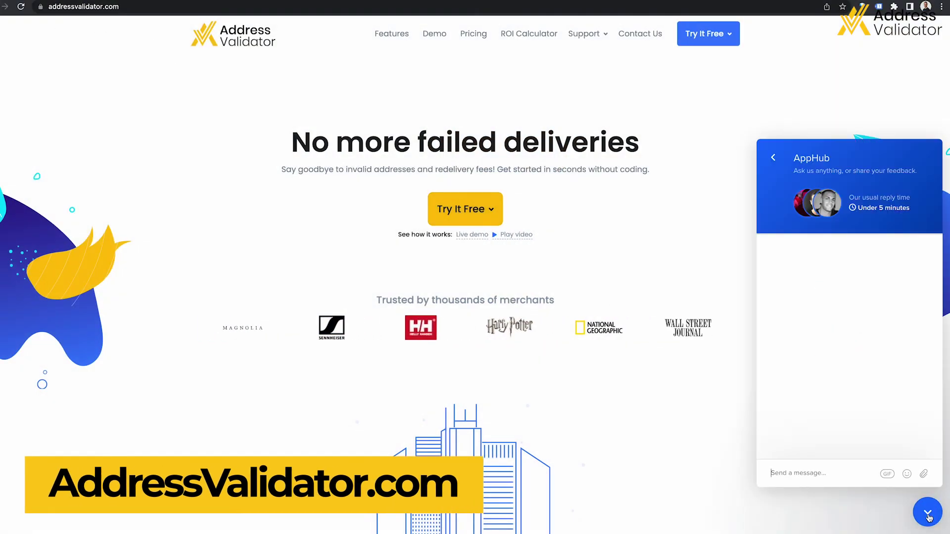